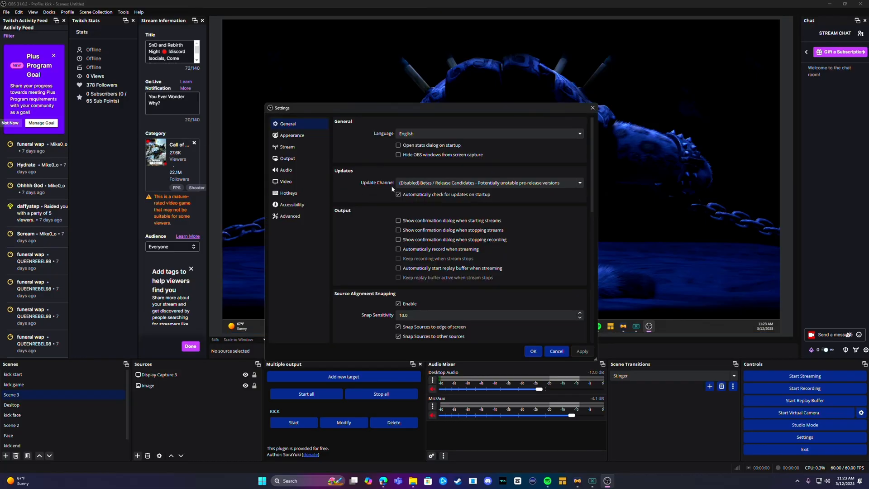
# In the stream settings, enable ignoring the streaming service setting recommendations and accept the override.
pyautogui.moveTo(422, 112); pyautogui.dragTo(441, 105)
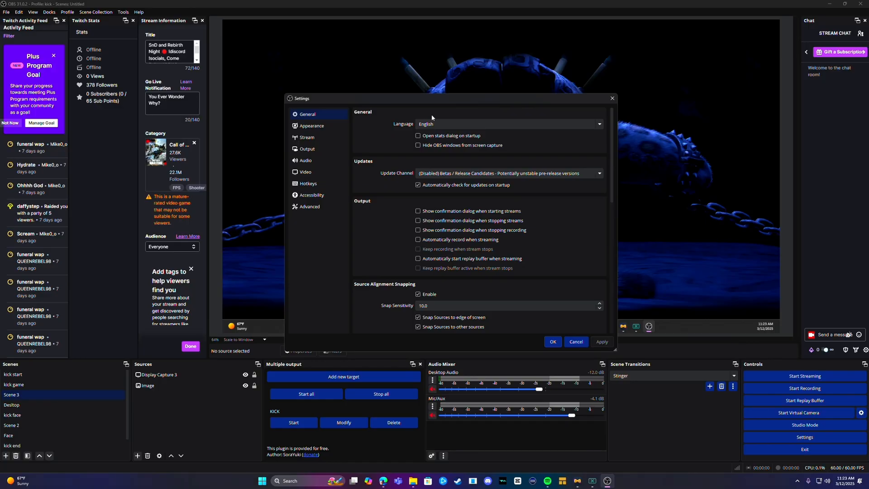
pyautogui.press('Down')
pyautogui.press('Down')
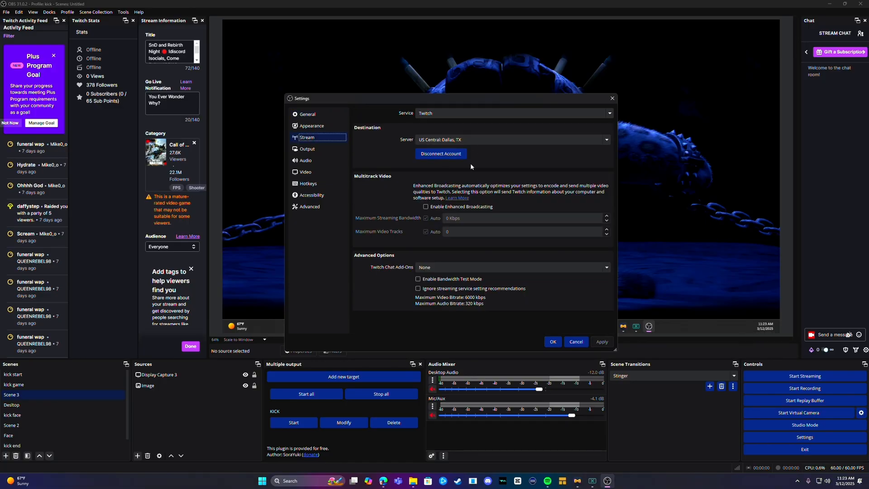
pyautogui.click(417, 290)
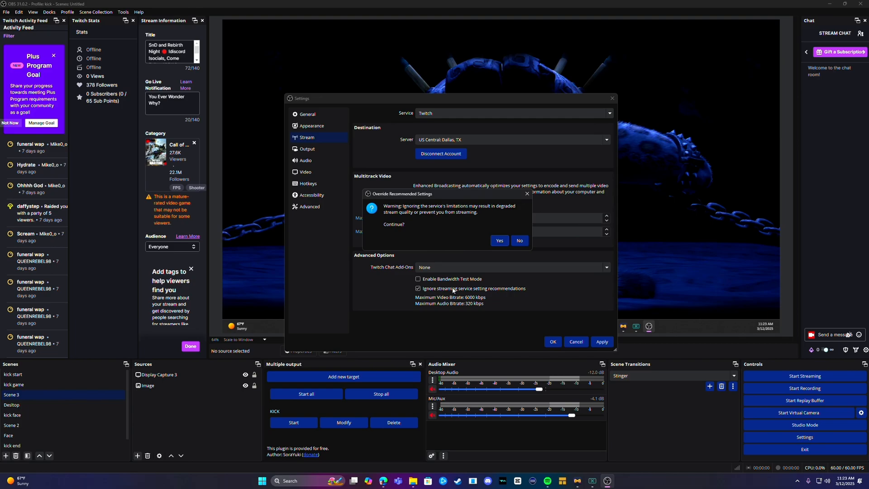
pyautogui.click(498, 241)
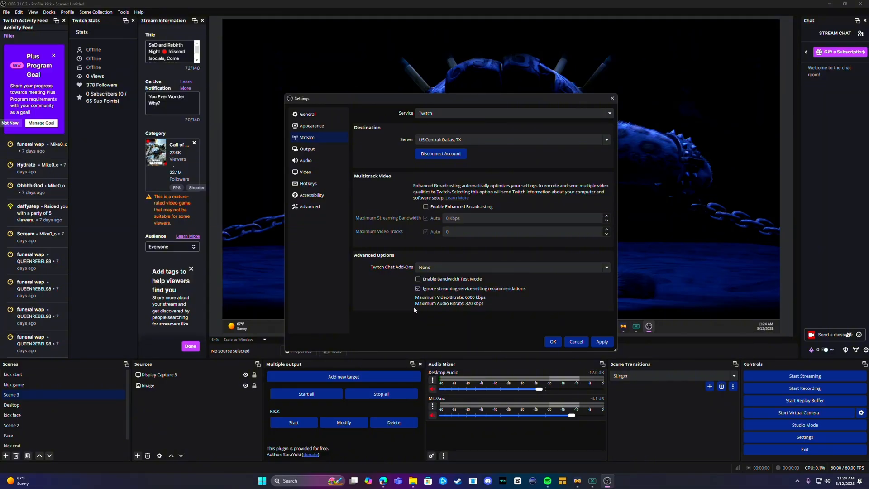
# In the streaming output settings, choose the non-deprecated NVIDIA NVENC H.264 video encoder.
pyautogui.click(309, 152)
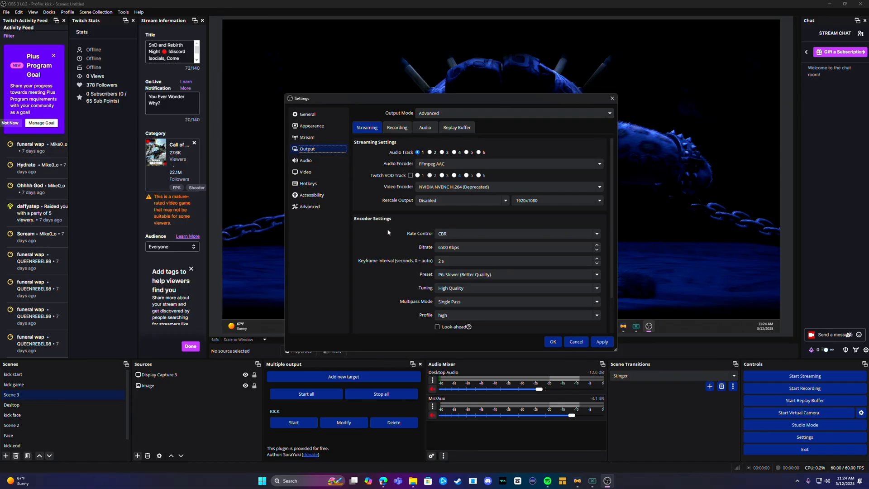
pyautogui.scroll(-1, 398, 231)
pyautogui.click(596, 167)
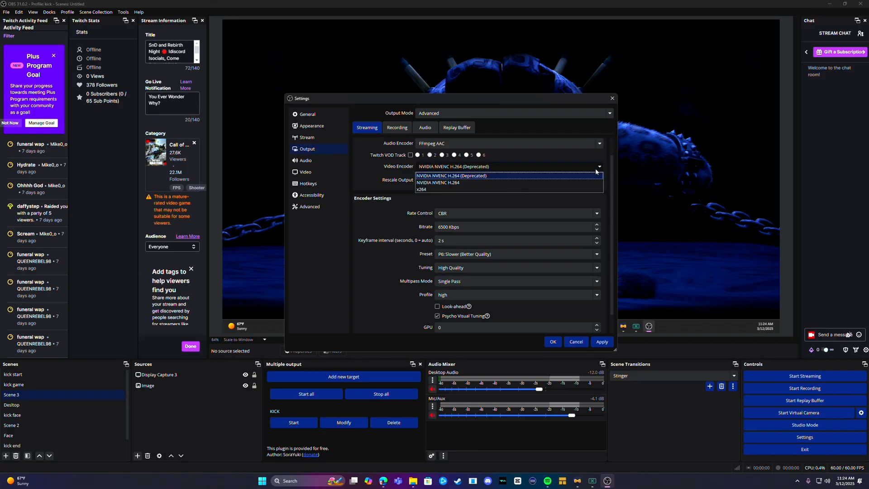
pyautogui.click(439, 183)
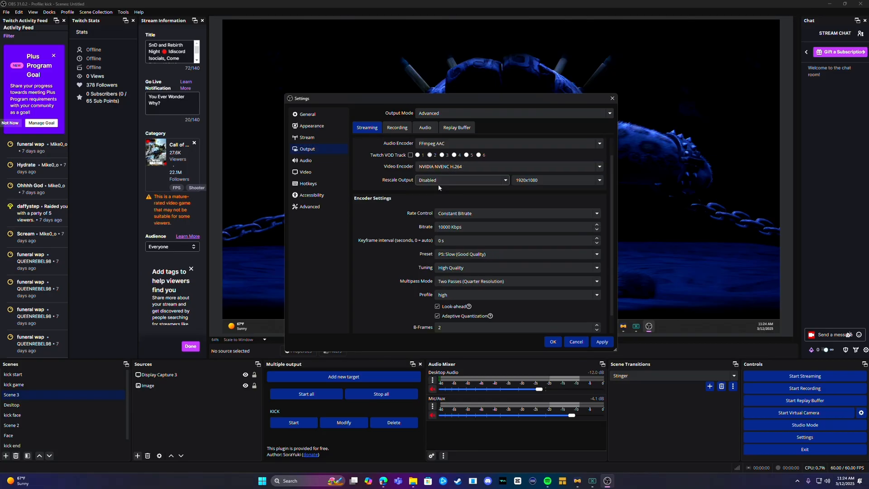
pyautogui.click(473, 167)
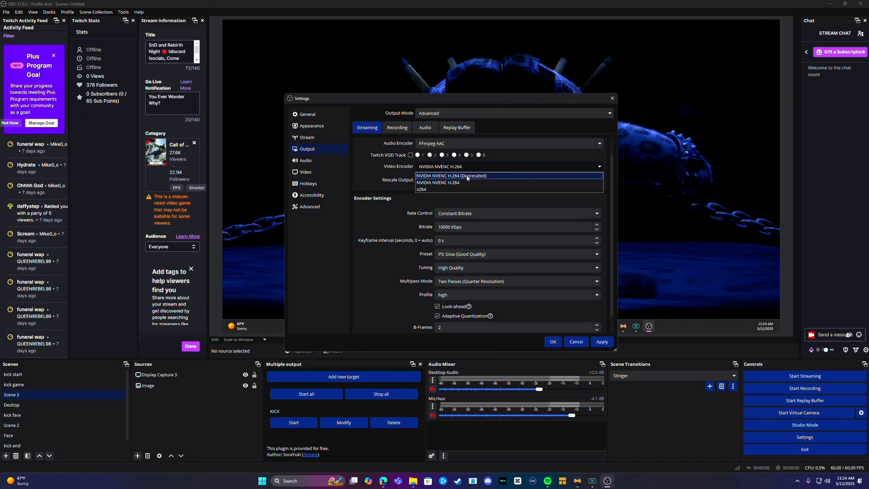
pyautogui.click(442, 183)
pyautogui.scroll(-1, 455, 193)
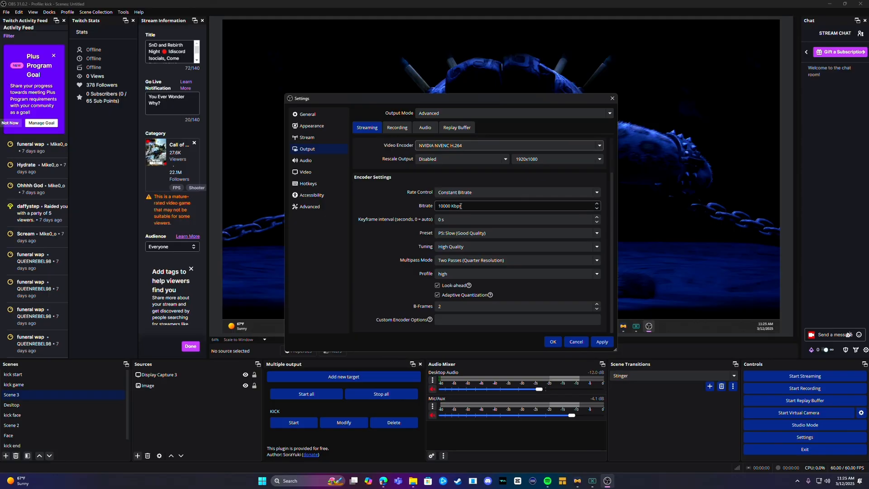
# Set the streaming bitrate to 8000 Kbps and the keyframe interval to 2 s.
pyautogui.doubleClick(450, 207)
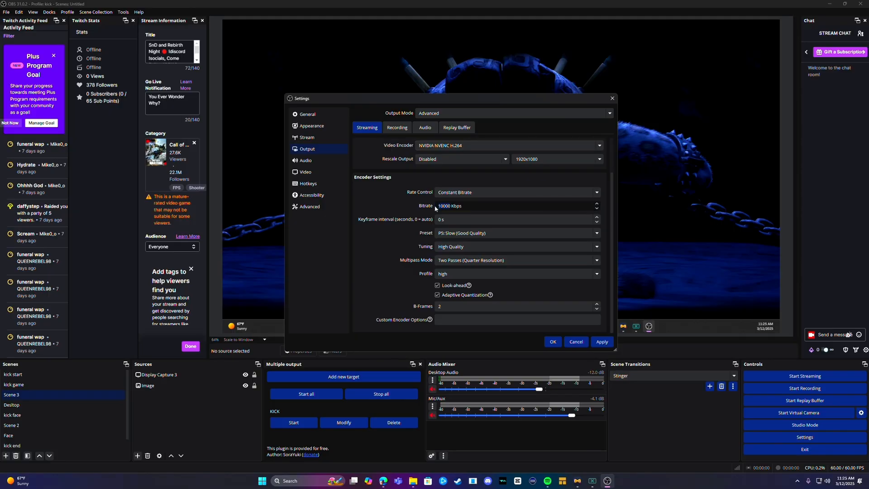
pyautogui.write('8000')
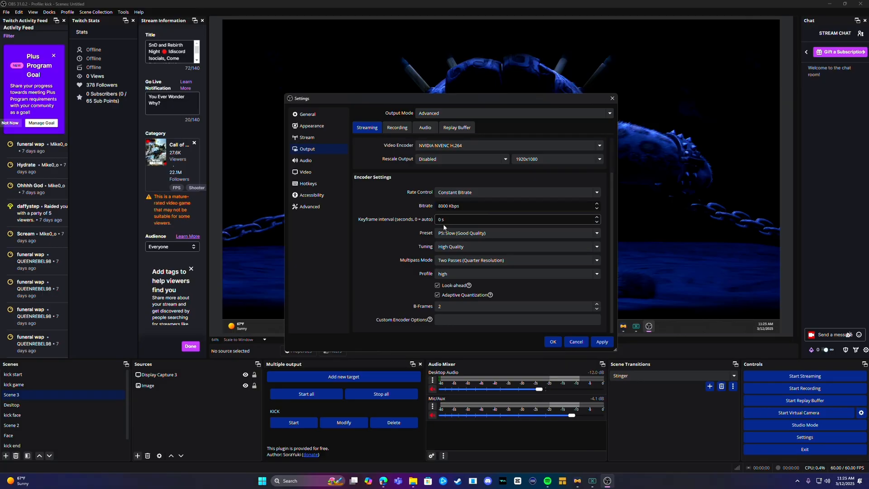
pyautogui.click(597, 217)
pyautogui.click(597, 217)
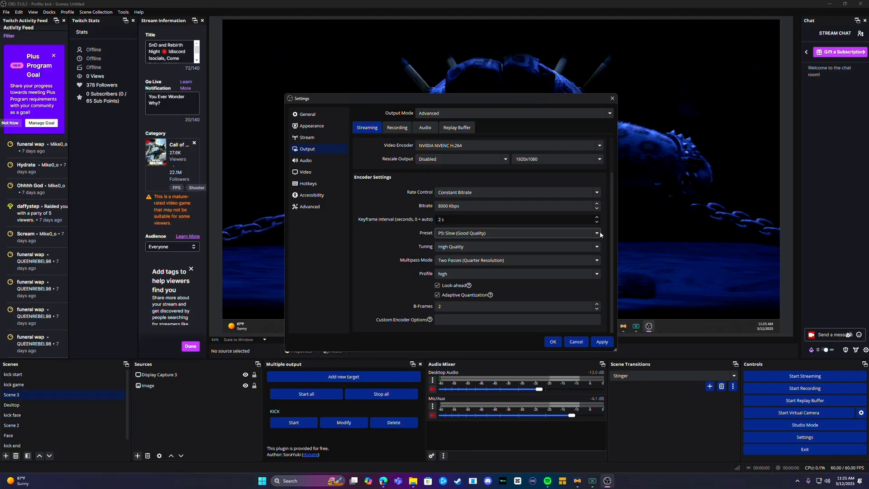
# Set the encoder preset to P7: Slowest (Best Quality).
pyautogui.click(599, 233)
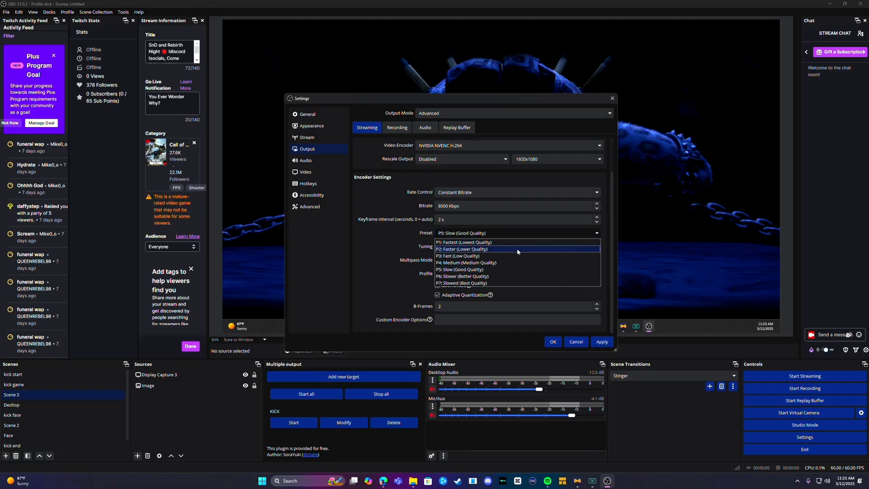
pyautogui.click(464, 283)
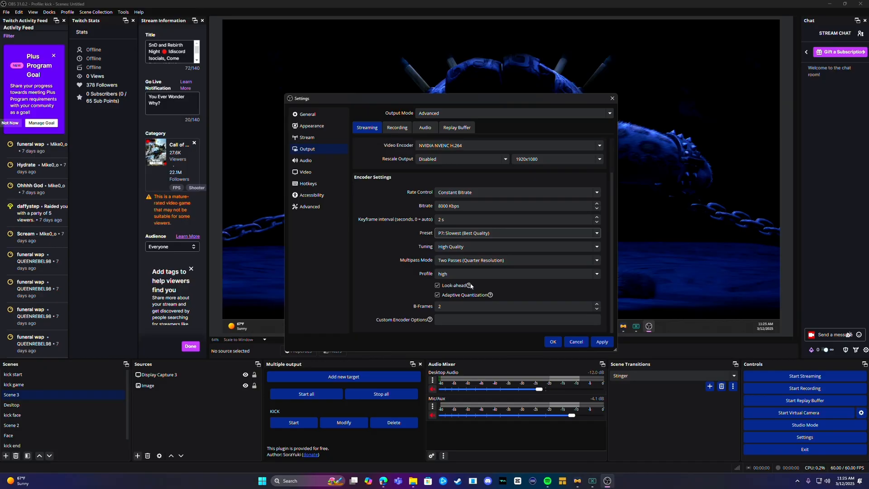
pyautogui.moveTo(469, 286)
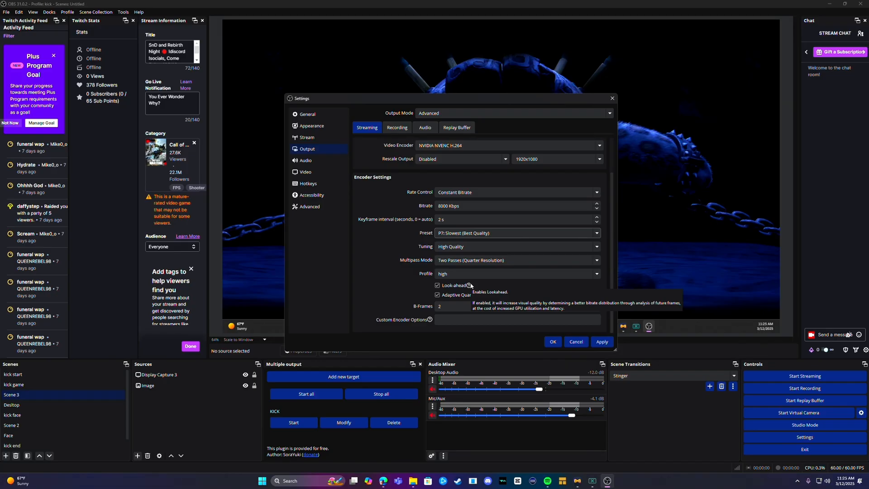
pyautogui.click(467, 233)
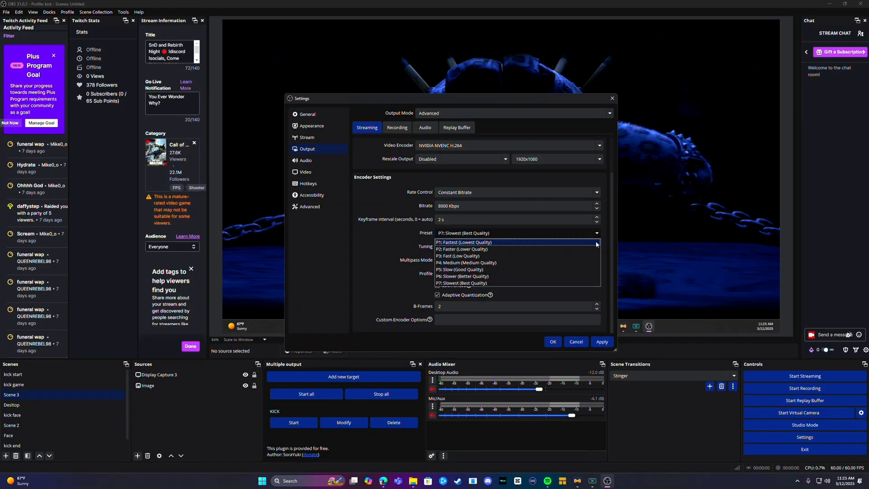
pyautogui.click(593, 236)
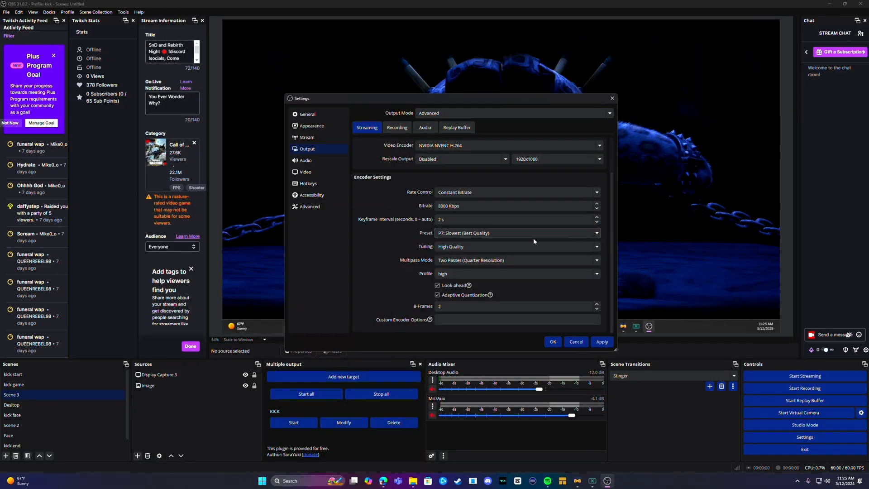
# Select High Quality as the encoder tuning and high as the encoder profile.
pyautogui.click(588, 245)
pyautogui.click(452, 256)
pyautogui.click(583, 275)
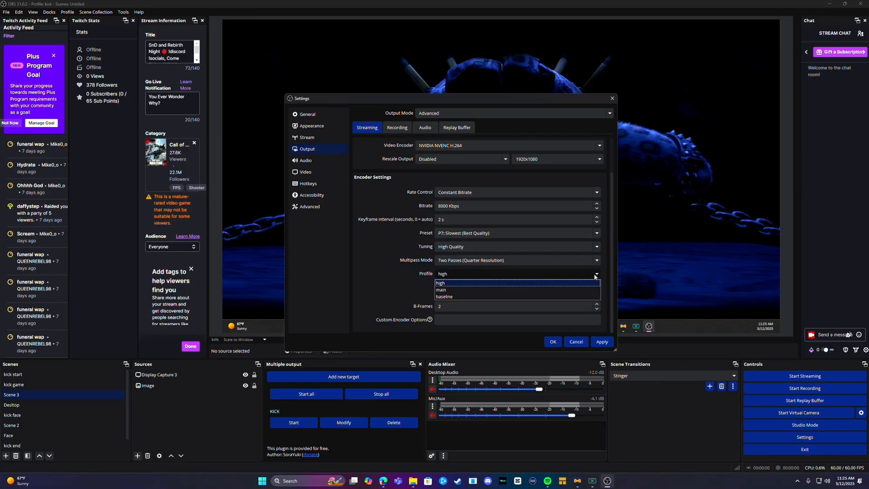
pyautogui.click(442, 279)
# Disable Look-ahead for the streaming encoder and apply the output settings.
pyautogui.click(441, 285)
pyautogui.click(438, 285)
pyautogui.click(437, 286)
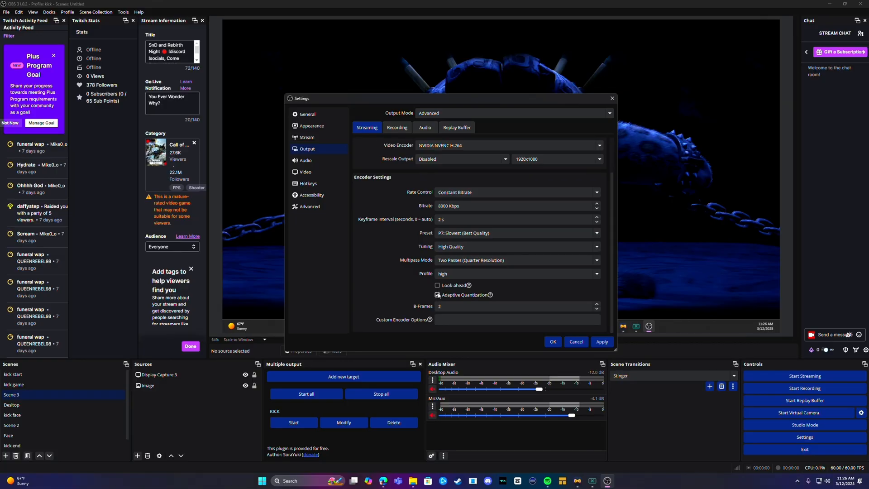
pyautogui.click(437, 295)
pyautogui.click(437, 295)
pyautogui.click(601, 342)
# In the video settings, set the output (scaled) resolution to 1920x1080 with the Lanczos (Sharpened scaling, 36 samples) downscale filter.
pyautogui.click(306, 160)
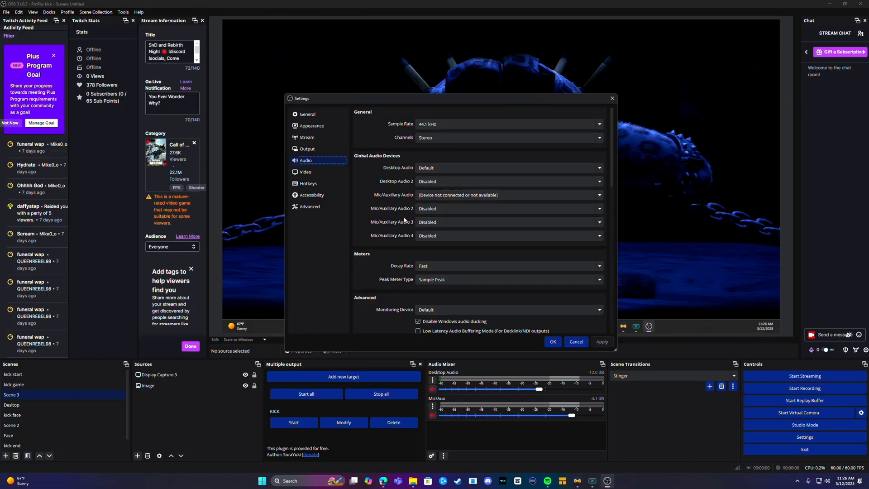
pyautogui.click(333, 178)
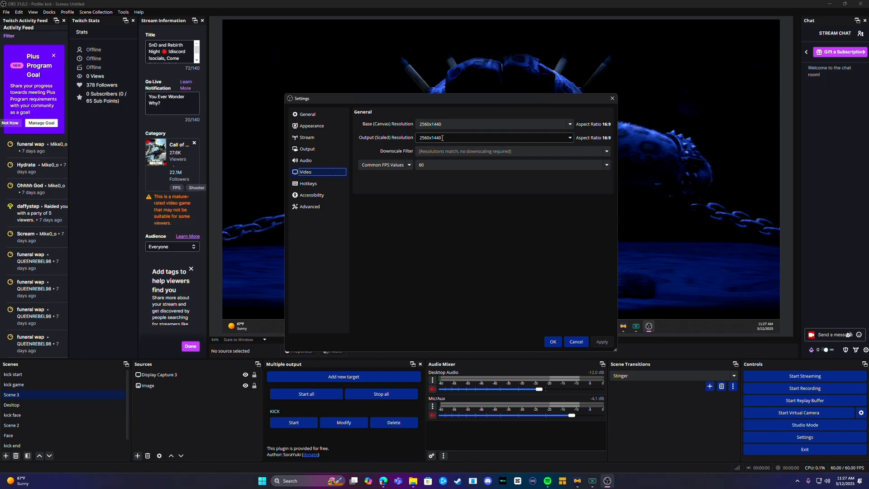
pyautogui.click(569, 137)
pyautogui.click(457, 161)
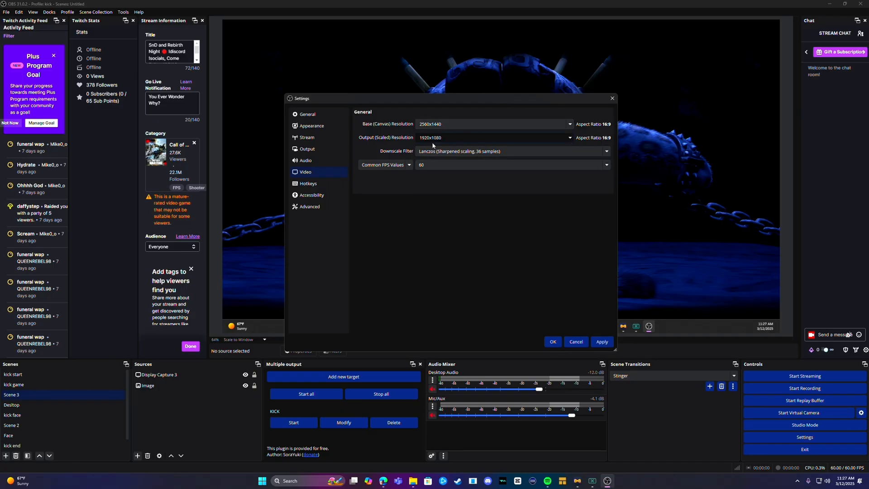
pyautogui.click(487, 152)
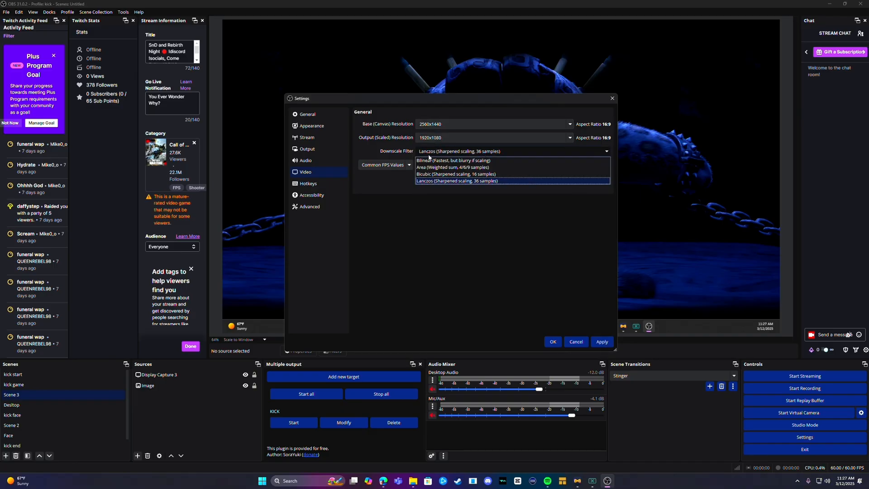
pyautogui.click(432, 181)
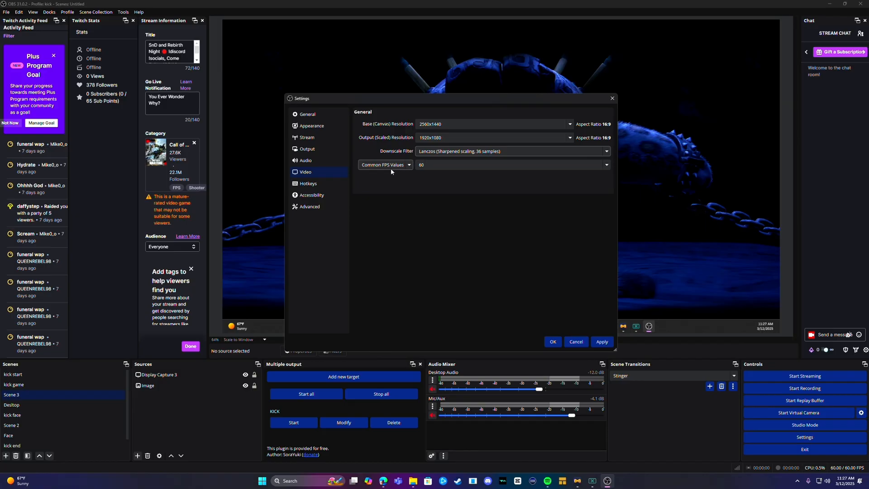
# Select 60 as the common FPS value and apply the video settings.
pyautogui.click(606, 165)
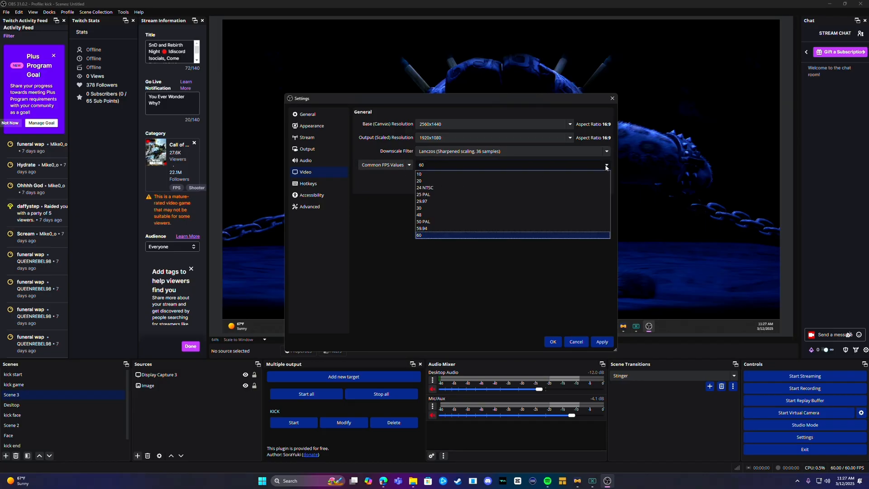
pyautogui.click(425, 235)
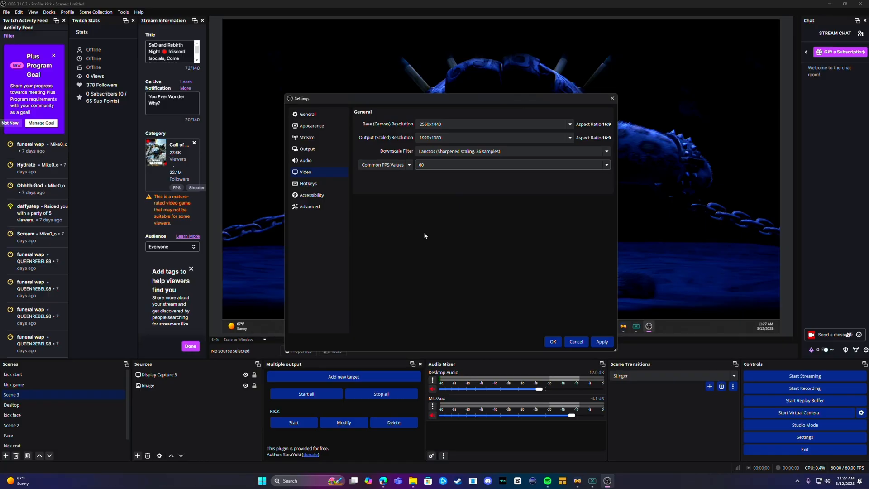
pyautogui.click(606, 345)
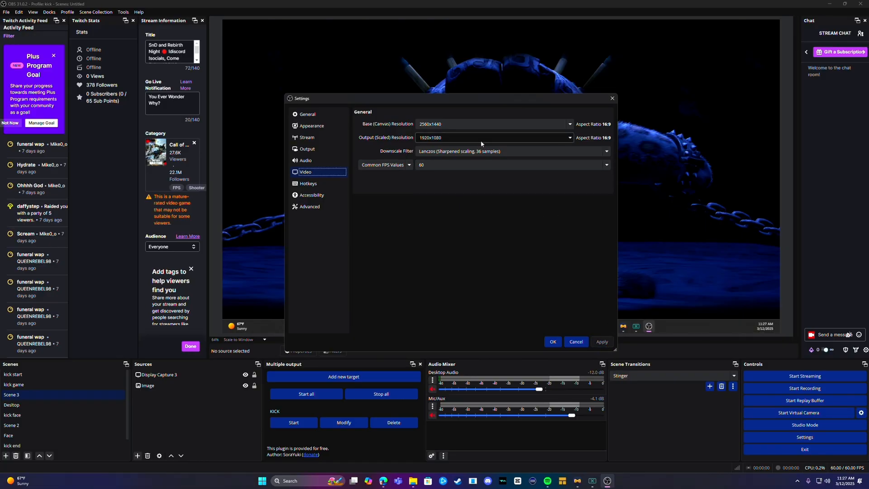